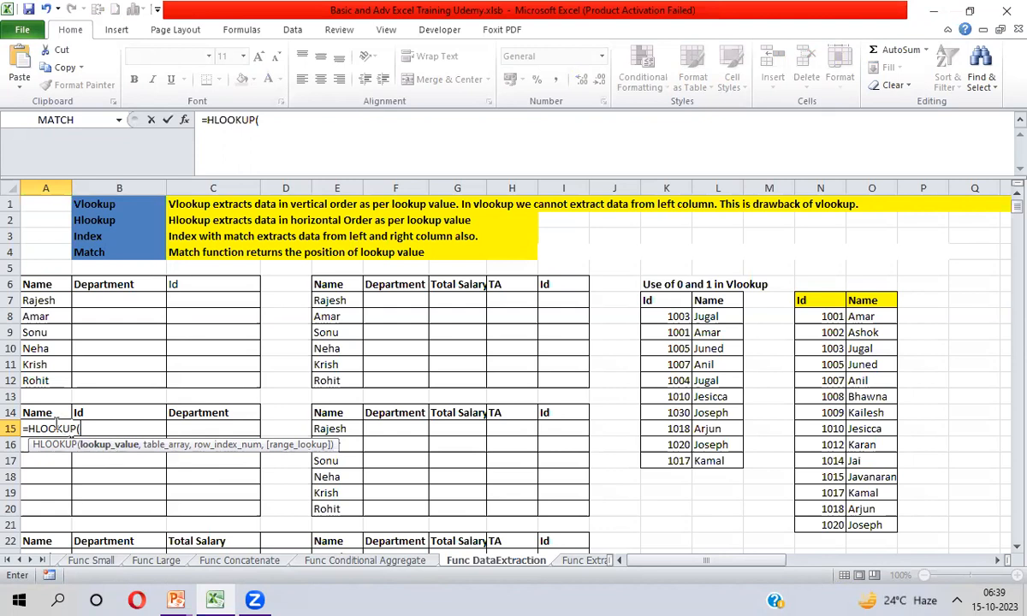
# Set the HLOOKUP lookup value in A15 to the Name header cell with its row locked, A$14
pyautogui.click(45, 414)
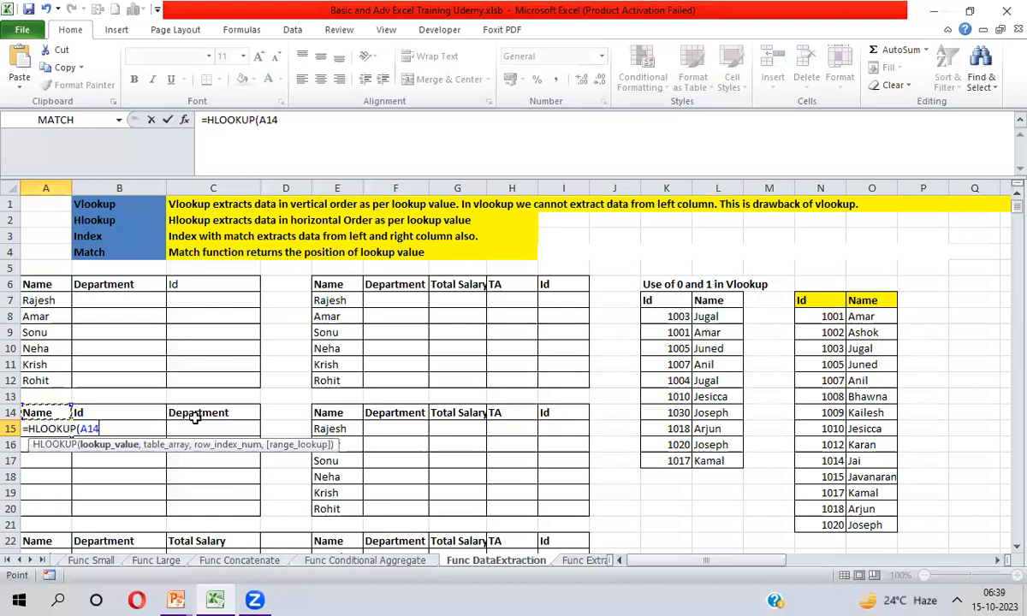
pyautogui.press('F4')
pyautogui.press('F4')
pyautogui.write(',')
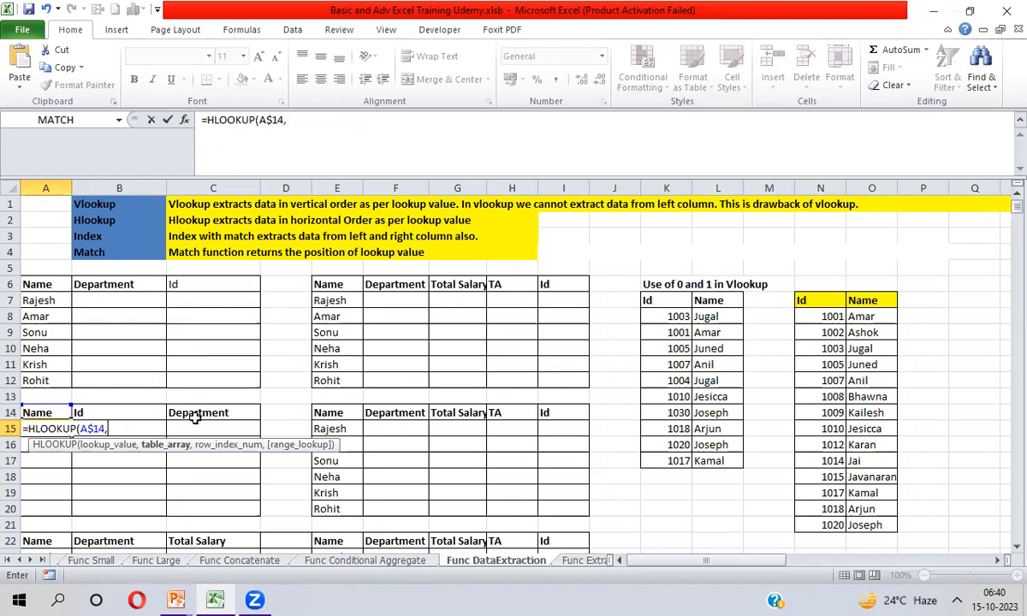
# Set the HLOOKUP table array to the range A1:H50 on the Data1 sheet, locked as $A$1:$H$50
pyautogui.hotkey('ctrl', 'pageup')
pyautogui.hotkey('ctrl', 'pageup')
pyautogui.hotkey('ctrl', 'pageup')
pyautogui.hotkey('ctrl', 'pageup')
pyautogui.hotkey('ctrl', 'pageup')
pyautogui.hotkey('ctrl', 'pageup')
pyautogui.hotkey('ctrl', 'pageup')
pyautogui.hotkey('ctrl', 'pageup')
pyautogui.hotkey('ctrl', 'pageup')
pyautogui.hotkey('ctrl', 'pageup')
pyautogui.hotkey('ctrl', 'pageup')
pyautogui.hotkey('ctrl', 'pageup')
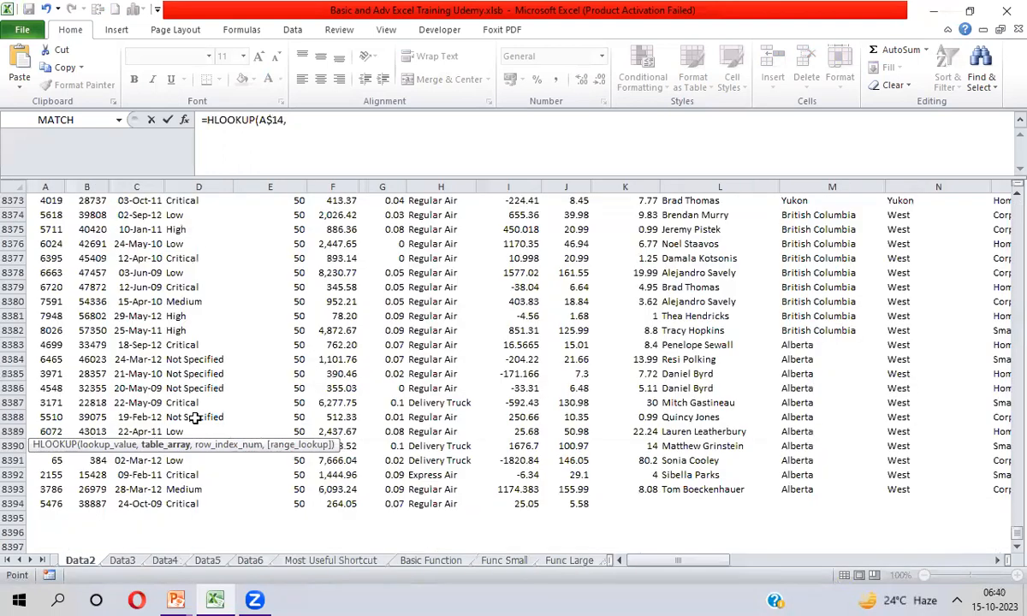
pyautogui.hotkey('ctrl', 'Home')
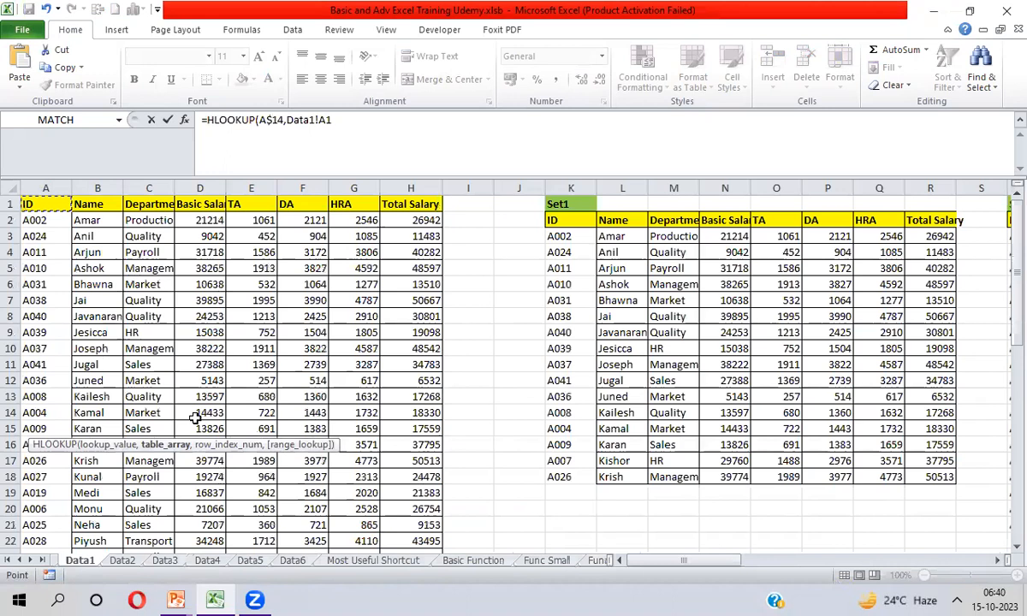
pyautogui.hotkey('ctrl', 'shift', 'Right')
pyautogui.hotkey('ctrl', 'shift', 'Down')
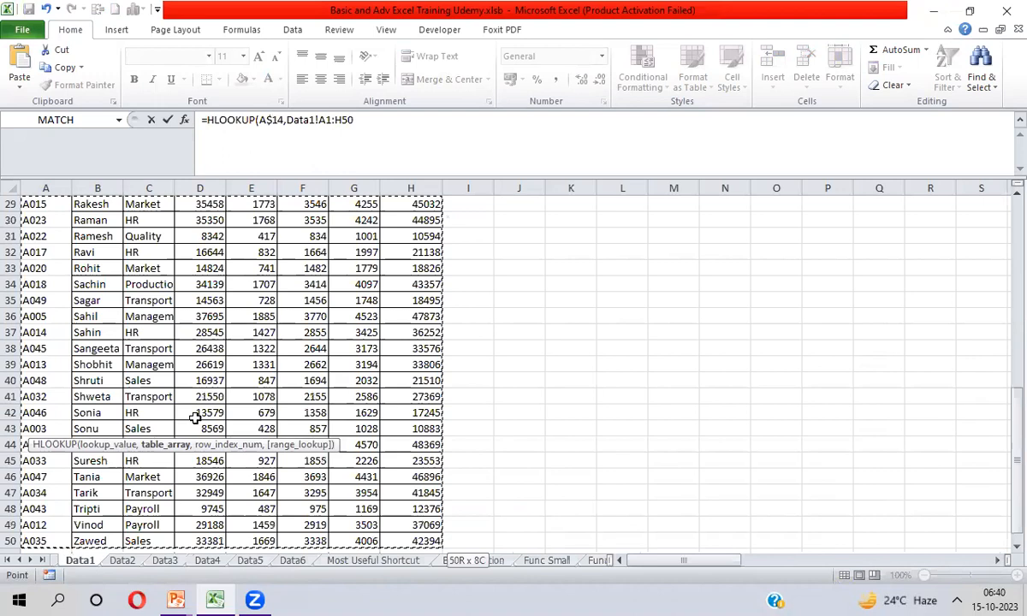
pyautogui.press('F4')
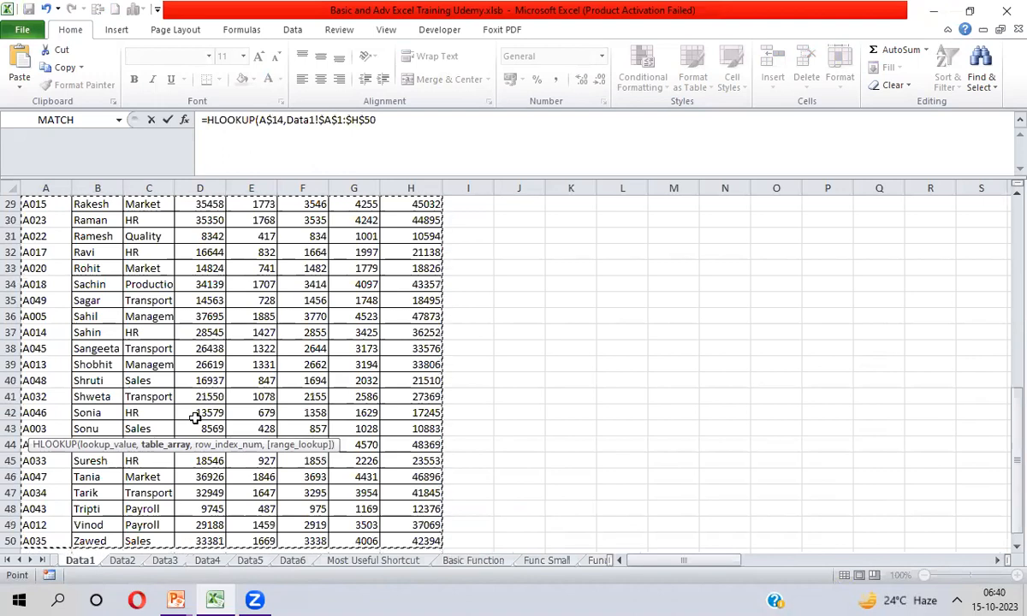
pyautogui.write(',')
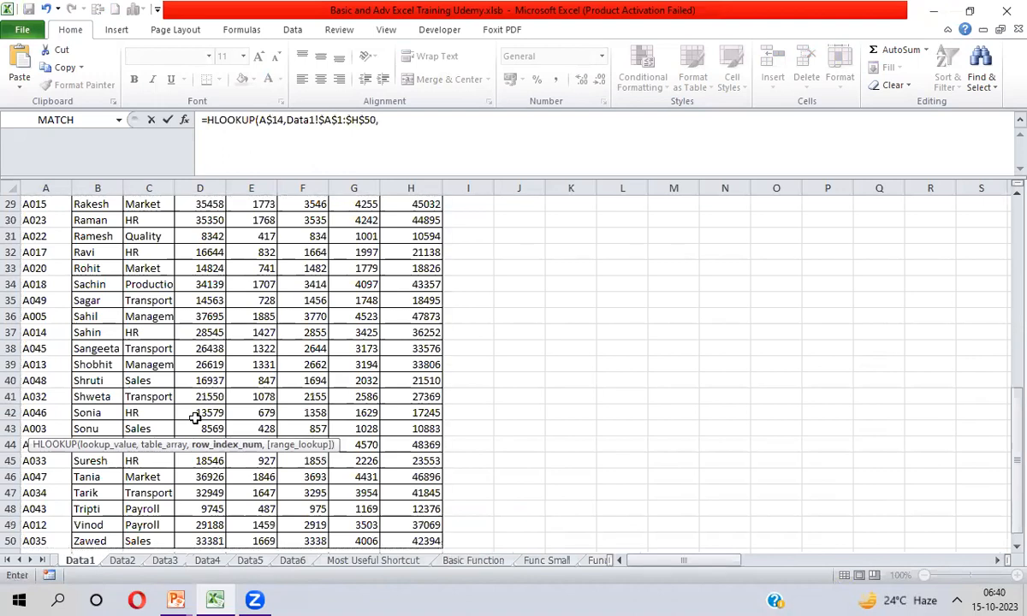
# Enter 9 as the row index number and 0 as the range lookup argument
pyautogui.moveTo(1003, 495); pyautogui.dragTo(1010, 271)
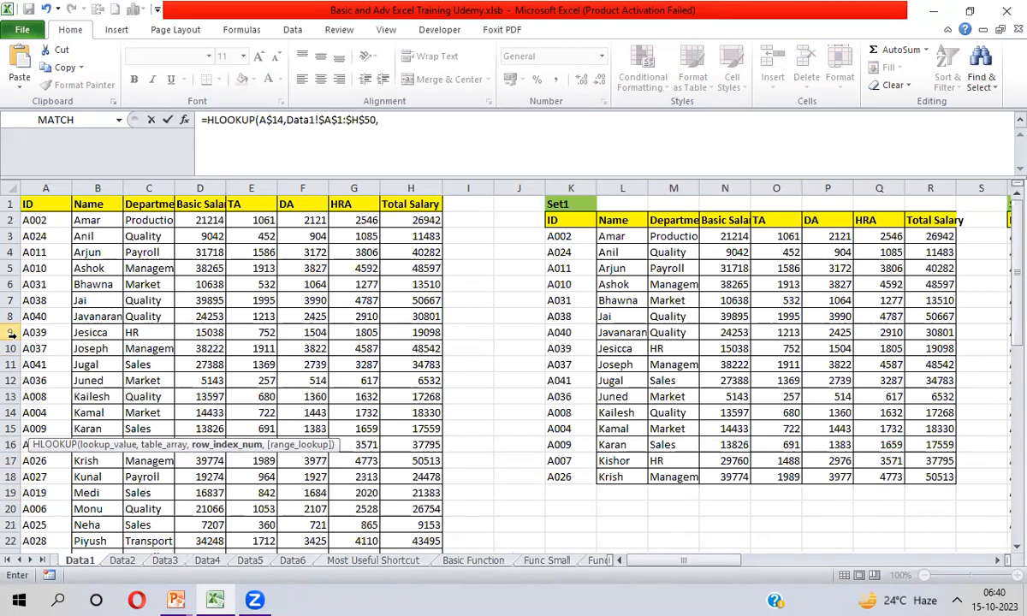
pyautogui.write('9,0')
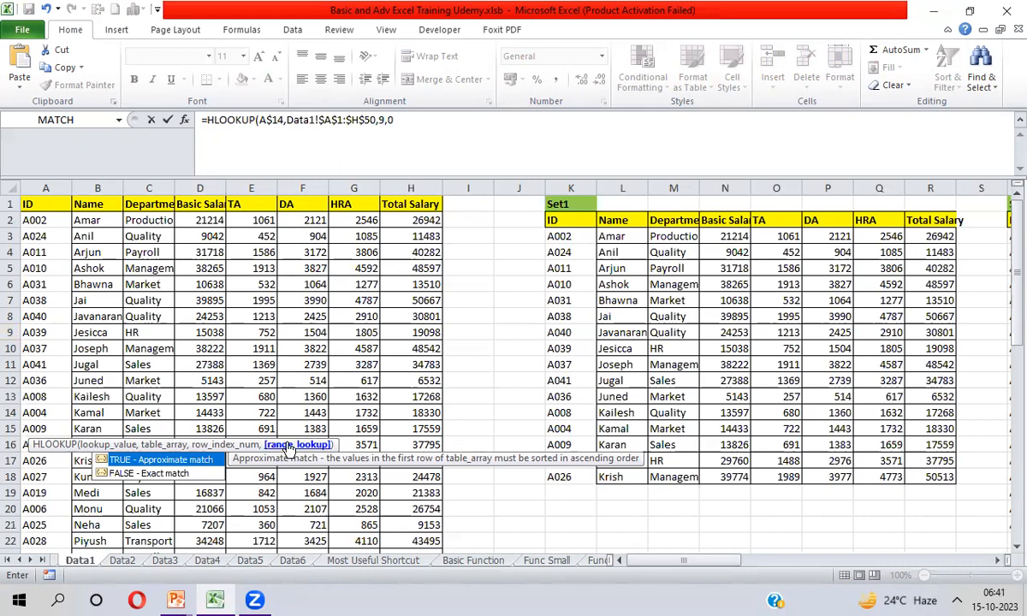
# Replace the 0 in the range lookup argument with FALSE - Exact match
pyautogui.click(393, 120)
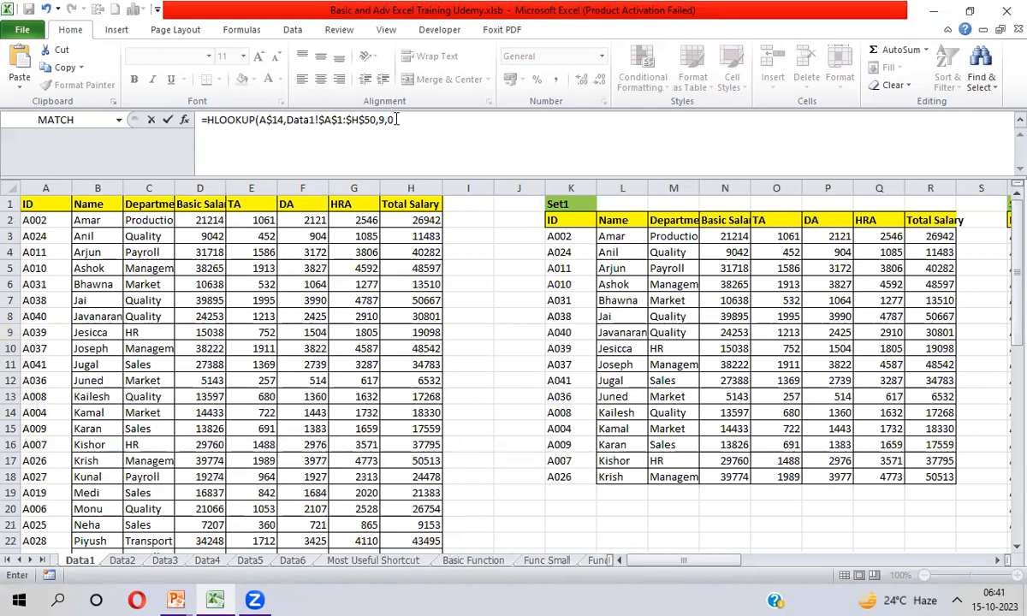
pyautogui.press('BackSpace')
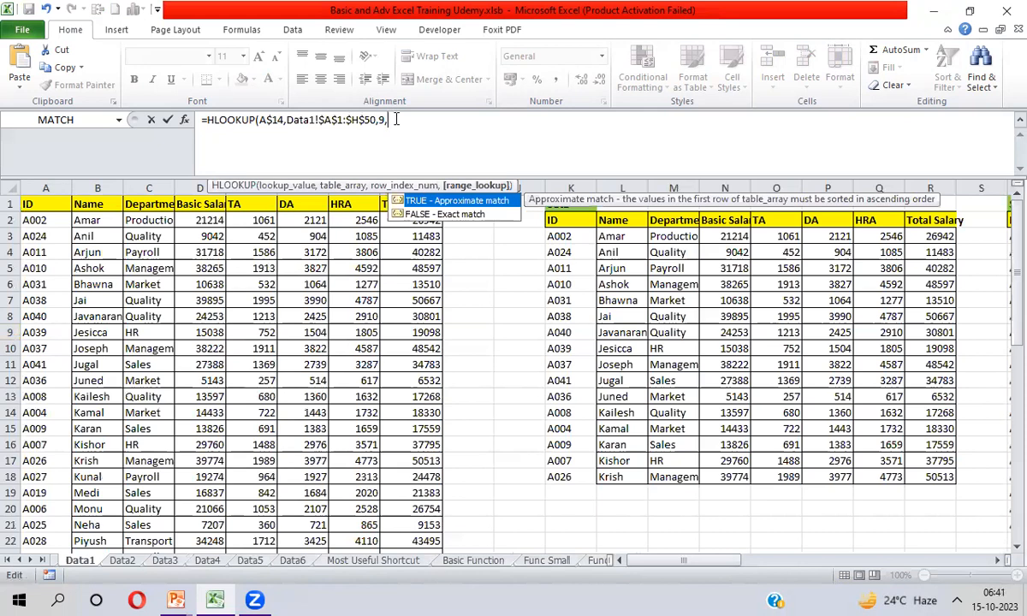
pyautogui.press('Down')
pyautogui.press('Tab')
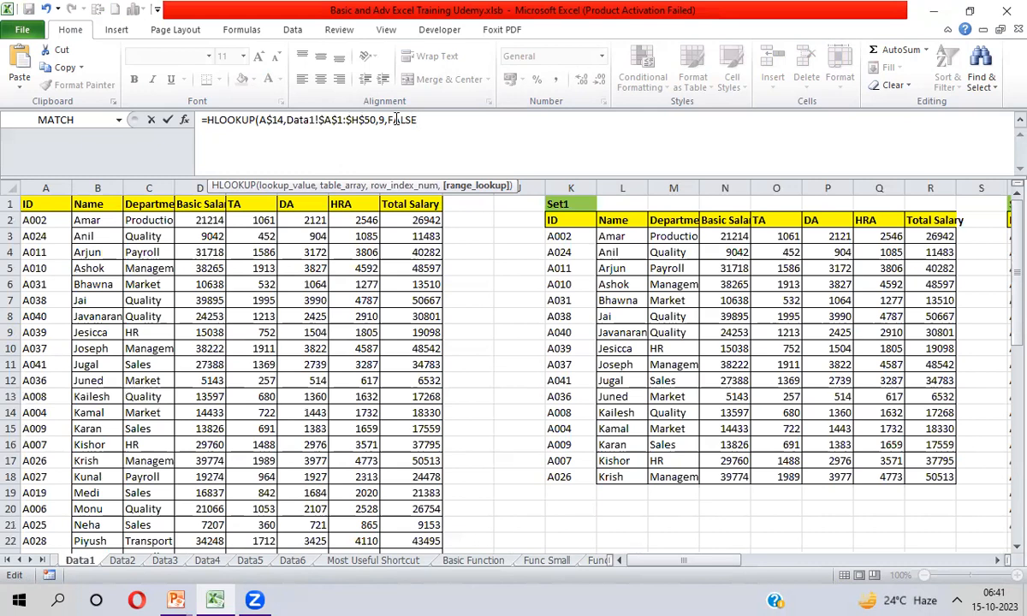
# Change the range lookup argument from FALSE to 0, close the HLOOKUP formula and enter it in A15
pyautogui.press('BackSpace')
pyautogui.press('BackSpace')
pyautogui.press('BackSpace')
pyautogui.press('BackSpace')
pyautogui.press('BackSpace')
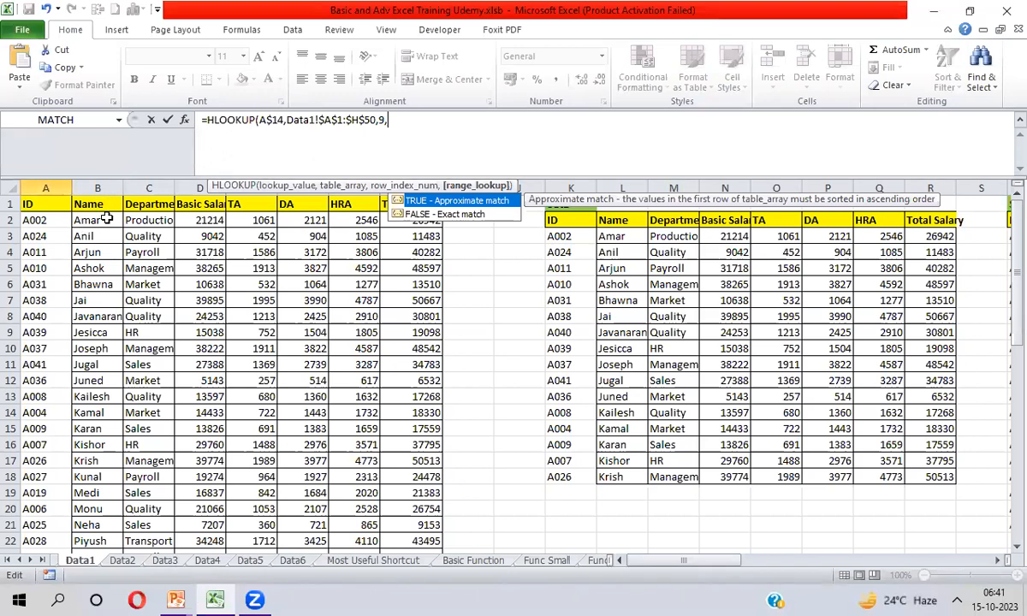
pyautogui.write('0)')
pyautogui.press('Return')
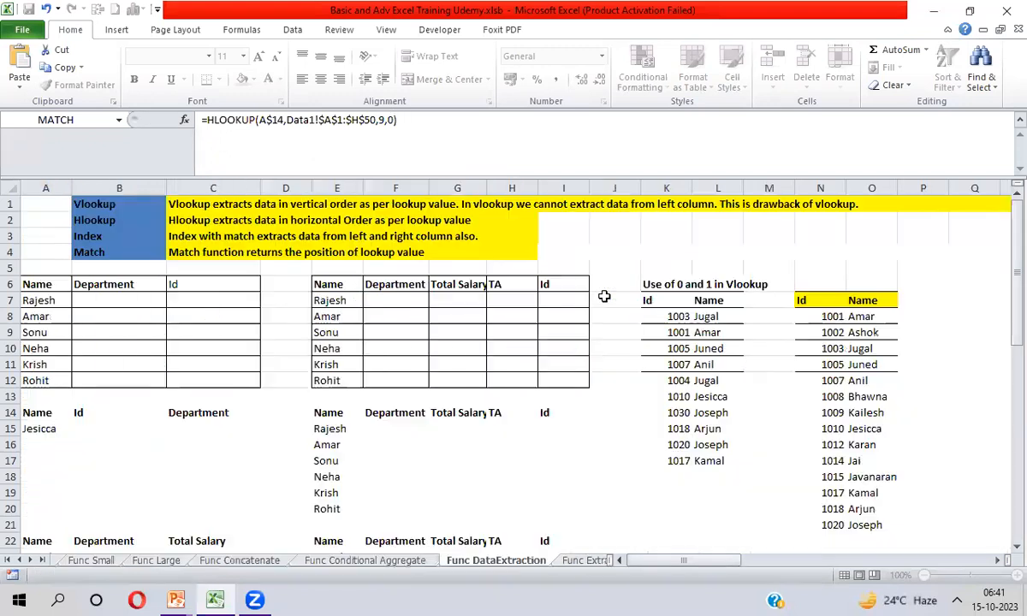
# Fill the HLOOKUP formula from A15 across to the Id and Department columns, B15:C15
pyautogui.press('Up')
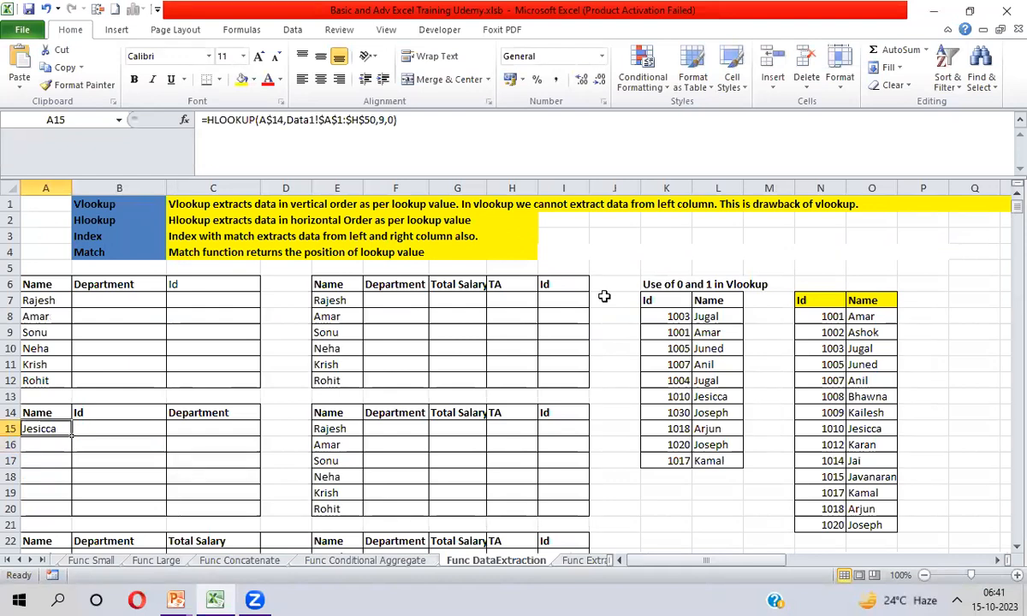
pyautogui.hotkey('shift', 'Right')
pyautogui.hotkey('shift', 'Right')
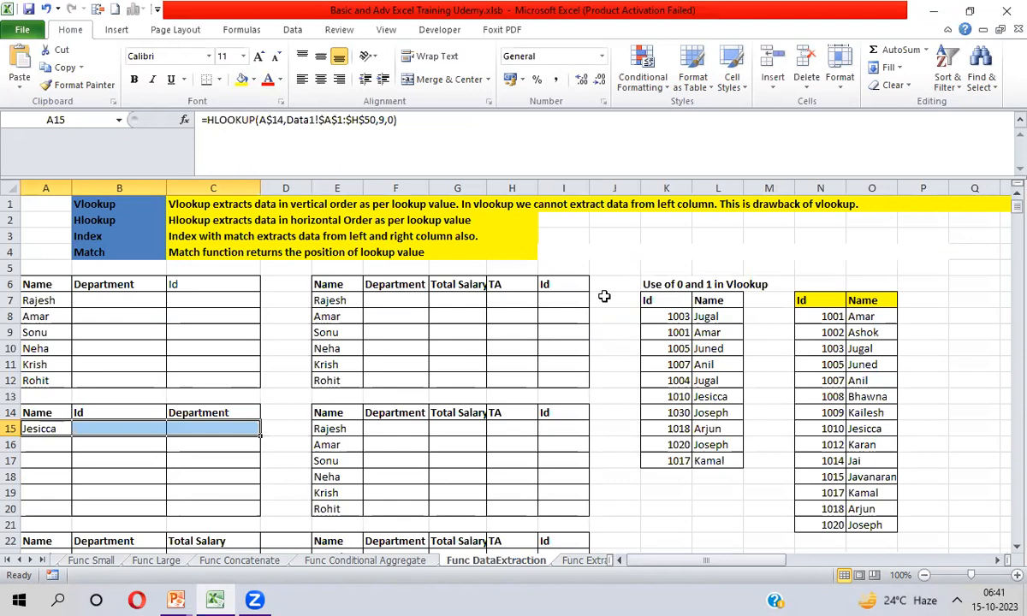
pyautogui.hotkey('ctrl', 'r')
# Review the header and result cells in rows 14 and 15, and change the header in C14 to Total Salary
pyautogui.press('Up')
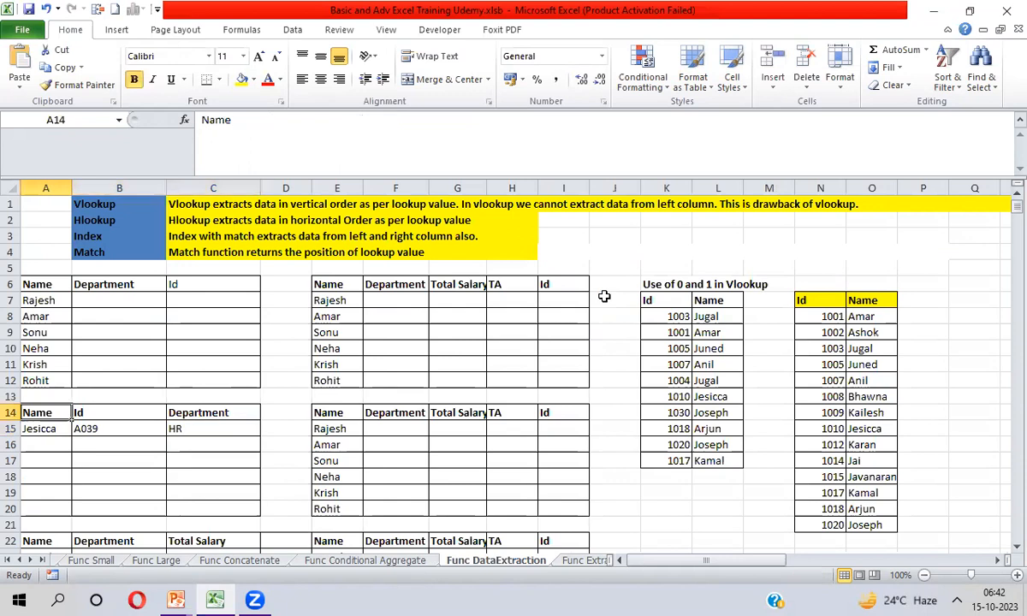
pyautogui.press('Down')
pyautogui.press('Right')
pyautogui.press('Up')
pyautogui.press('Right')
pyautogui.press('Down')
pyautogui.press('Up')
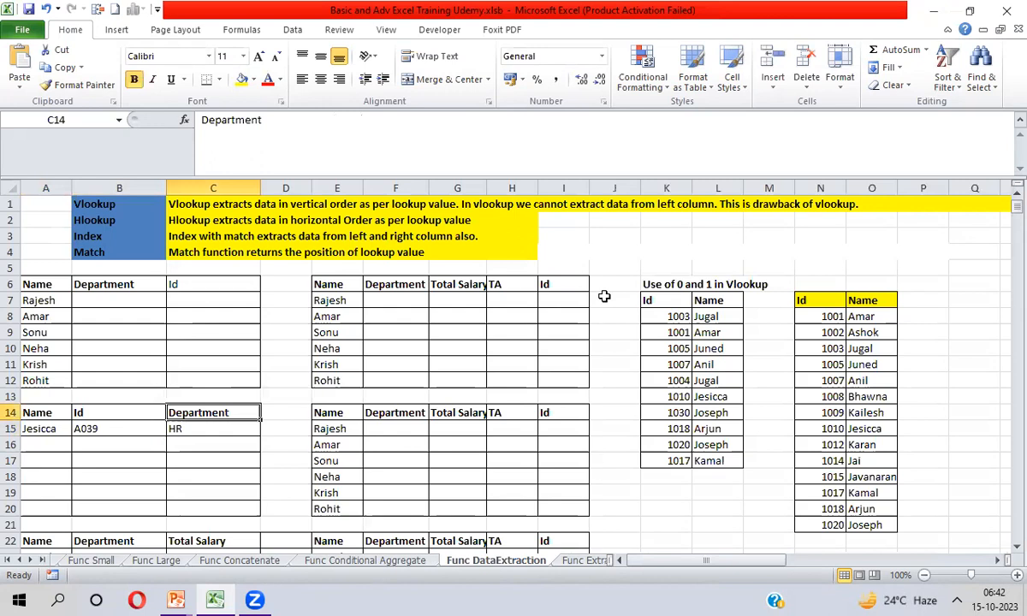
pyautogui.write('Total ')
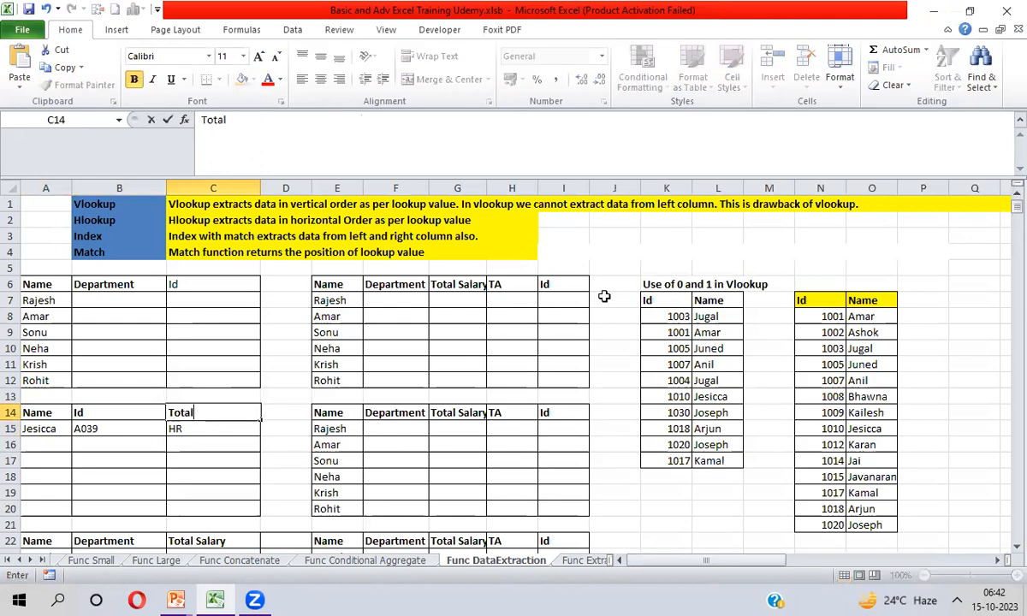
pyautogui.write('Salary')
pyautogui.press('Return')
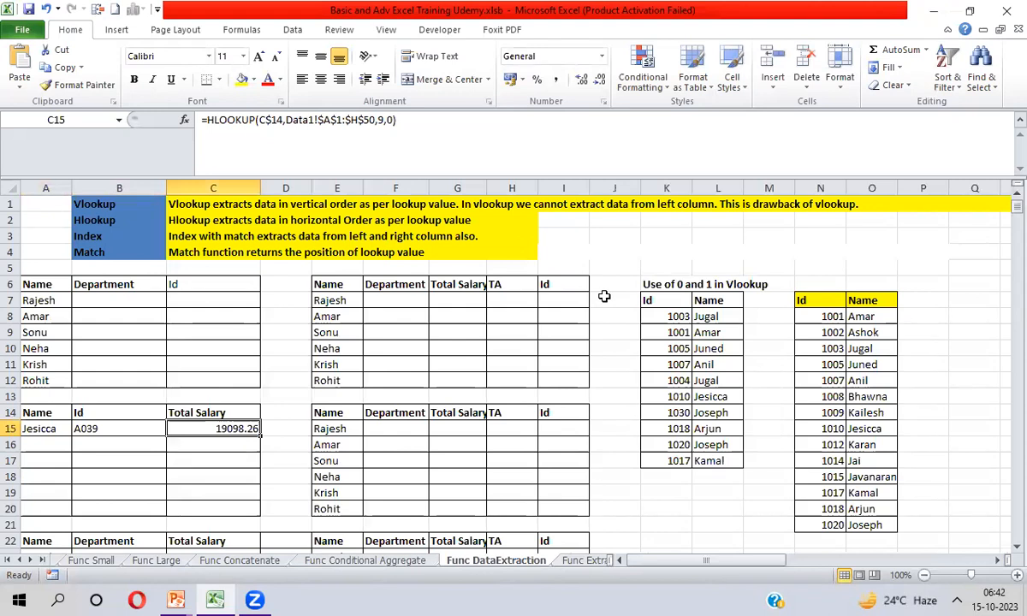